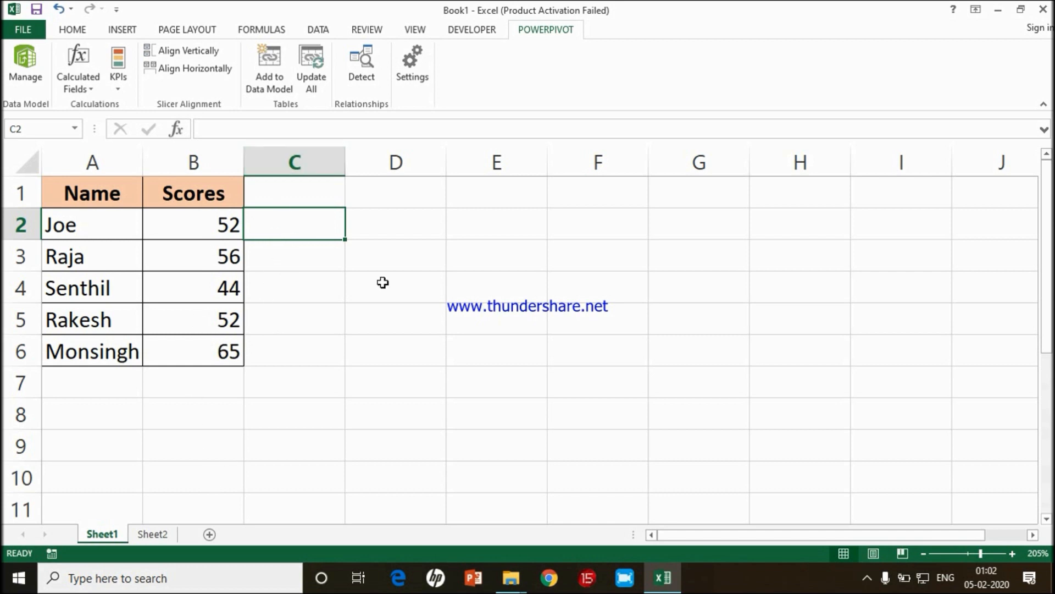
# Enter the formula =RANK(B2, B2:B6,0) in cell C2 to rank the first score in descending order.
pyautogui.write('=rank')
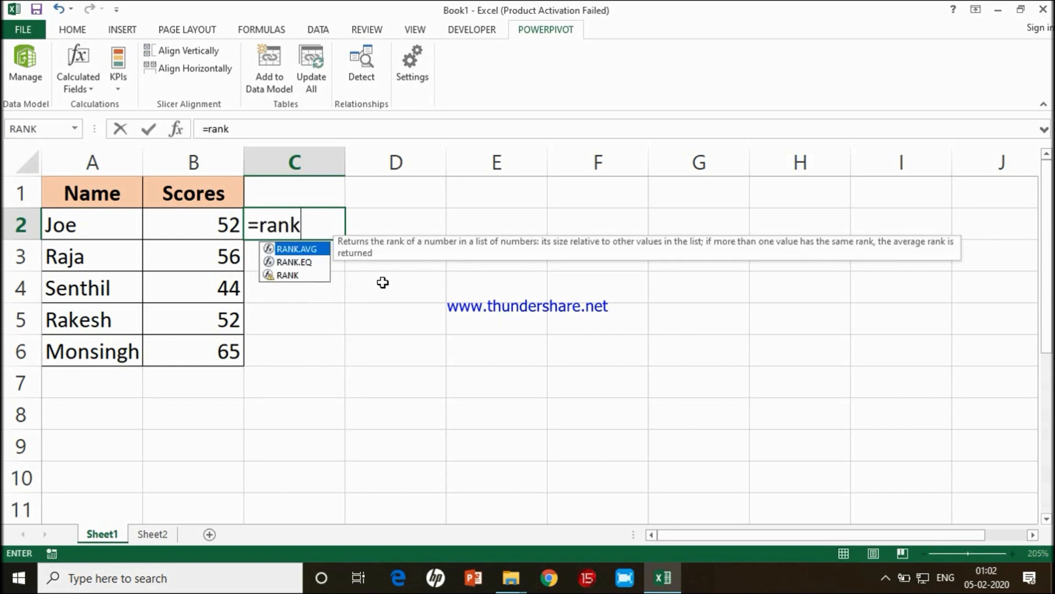
pyautogui.doubleClick(290, 273)
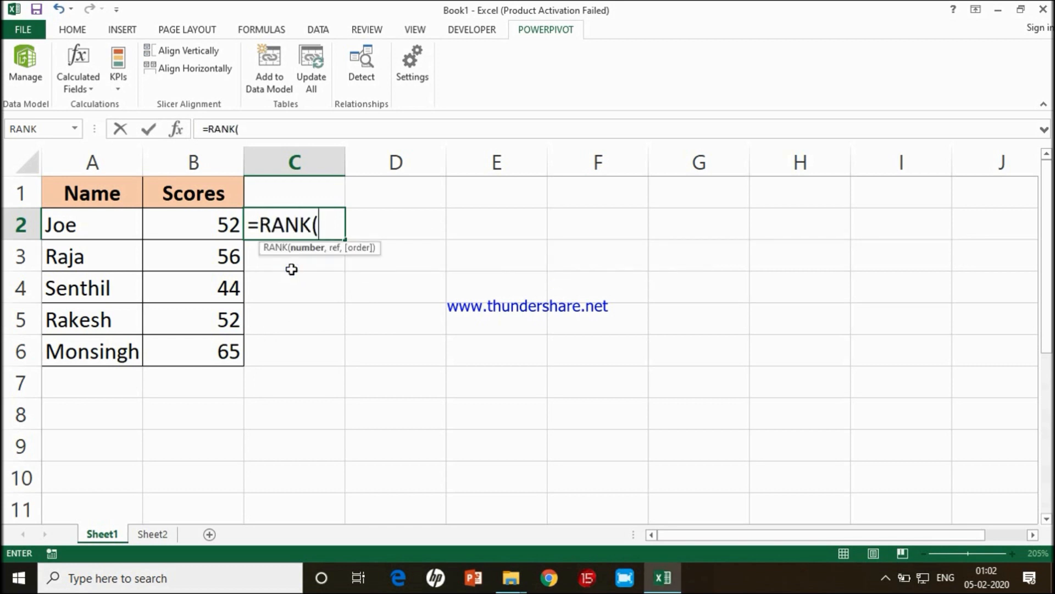
pyautogui.click(216, 225)
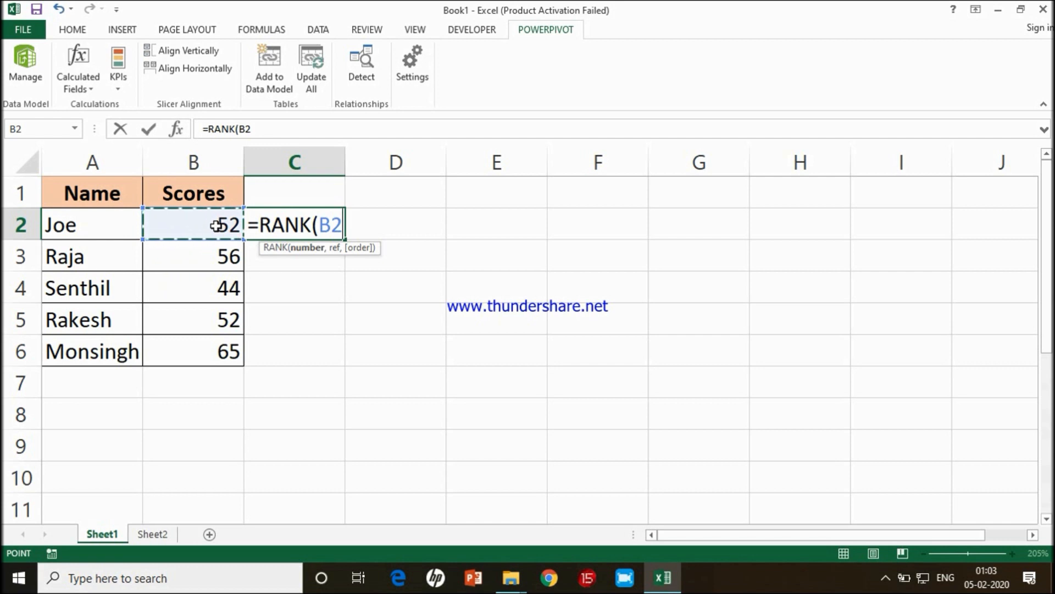
pyautogui.write(',')
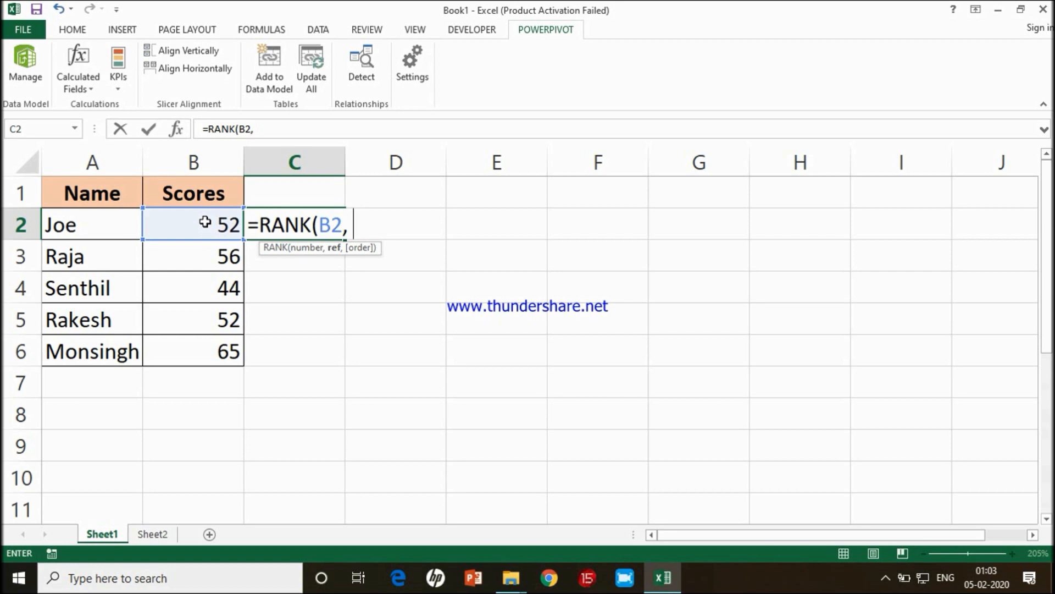
pyautogui.moveTo(204, 214); pyautogui.dragTo(203, 358)
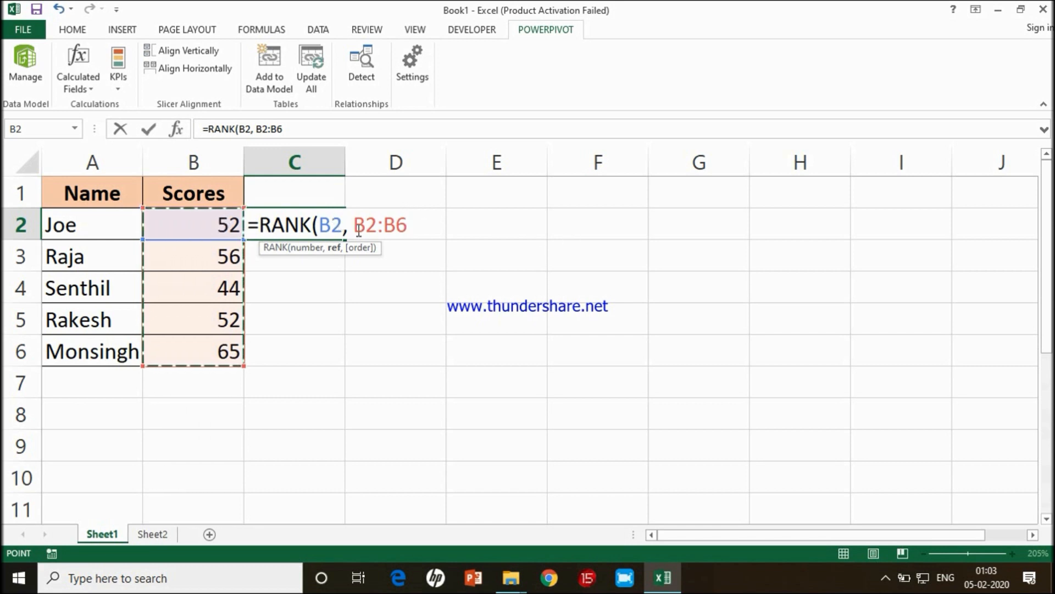
pyautogui.write(',')
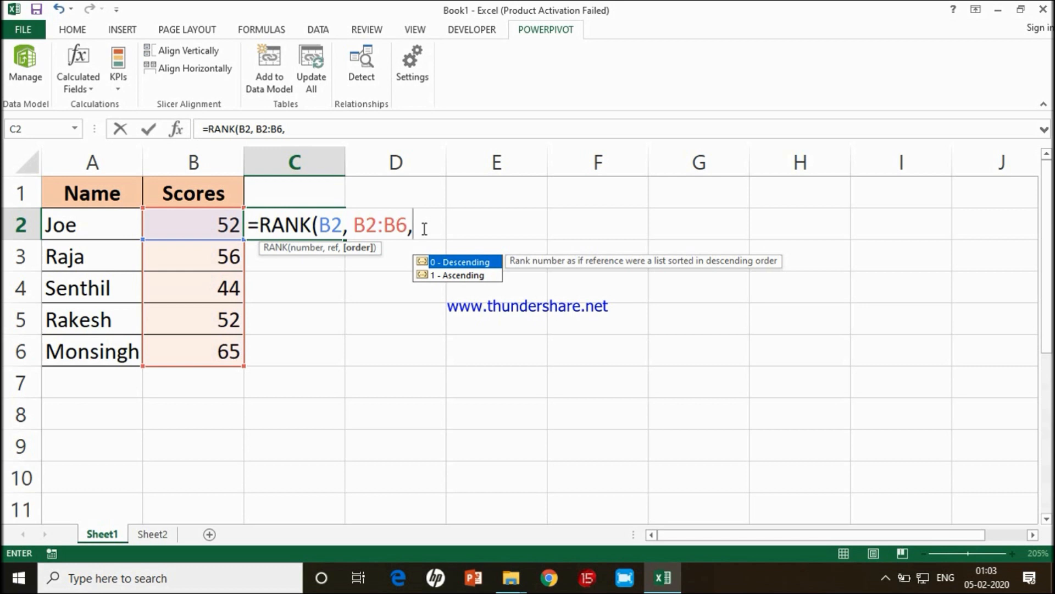
pyautogui.doubleClick(473, 265)
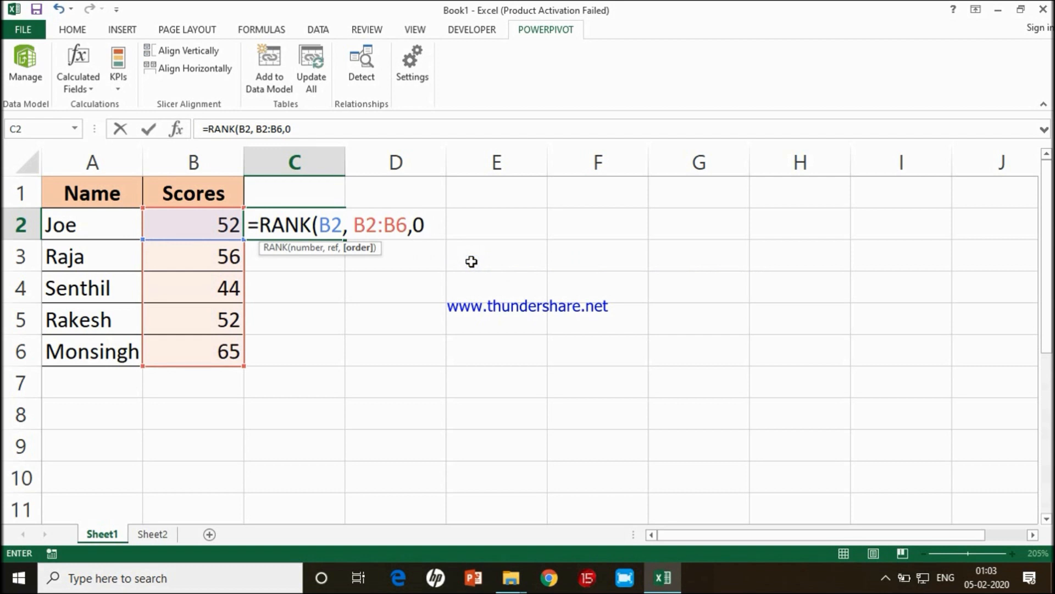
pyautogui.write(')')
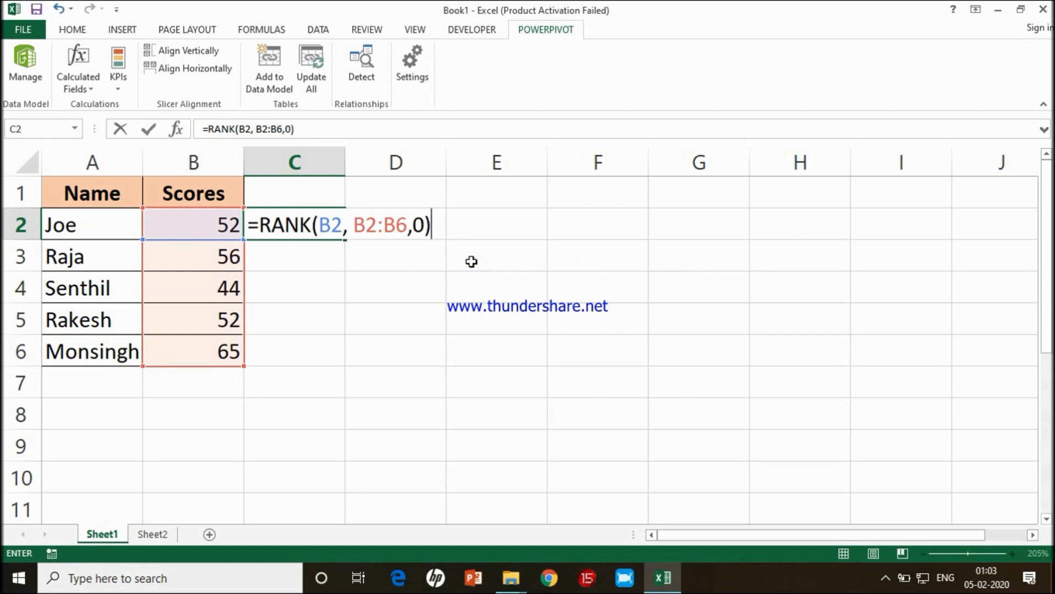
pyautogui.press('Return')
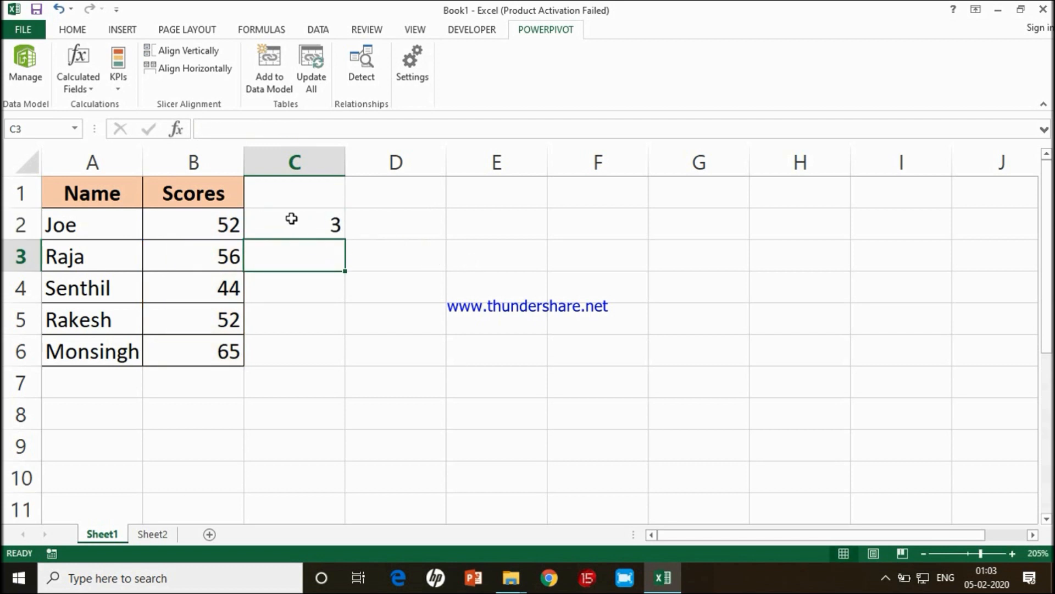
# Examine the number and ref arguments of the RANK formula in C2, leaving the formula as it is.
pyautogui.click(289, 219)
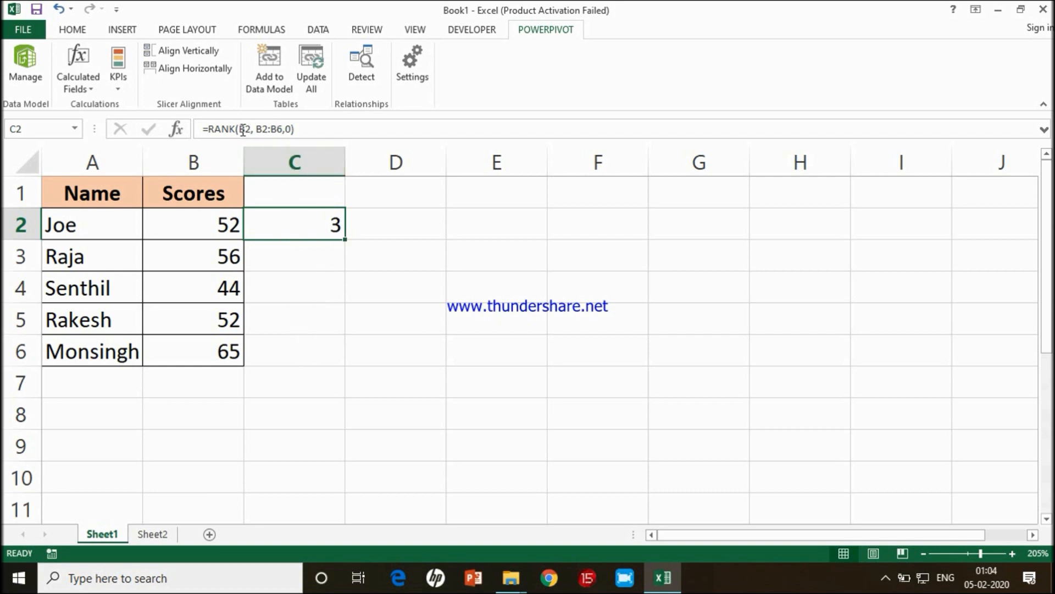
pyautogui.doubleClick(292, 215)
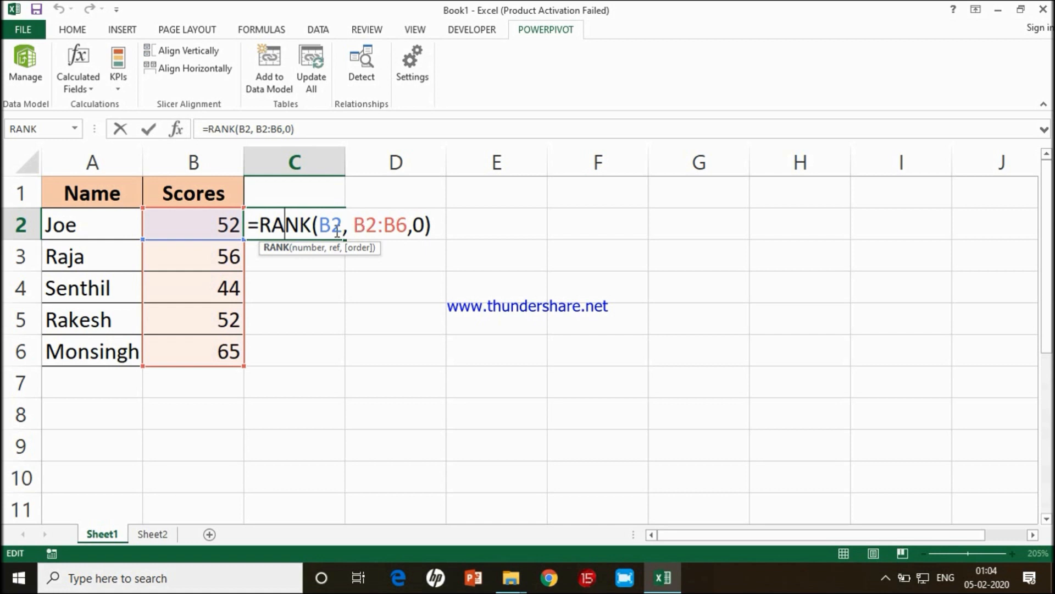
pyautogui.moveTo(319, 226); pyautogui.dragTo(342, 225)
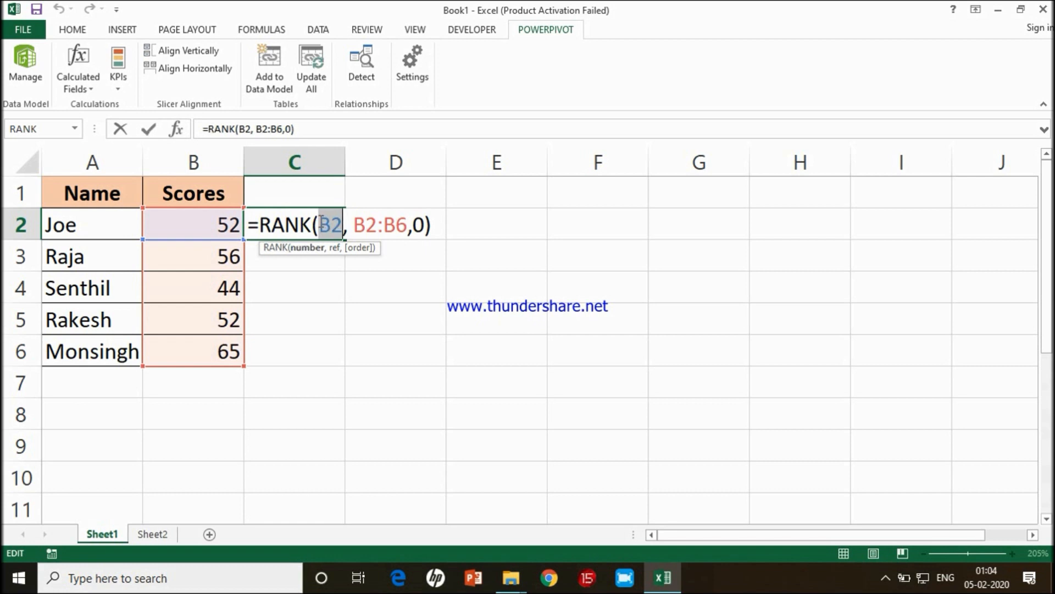
pyautogui.moveTo(355, 225); pyautogui.dragTo(409, 225)
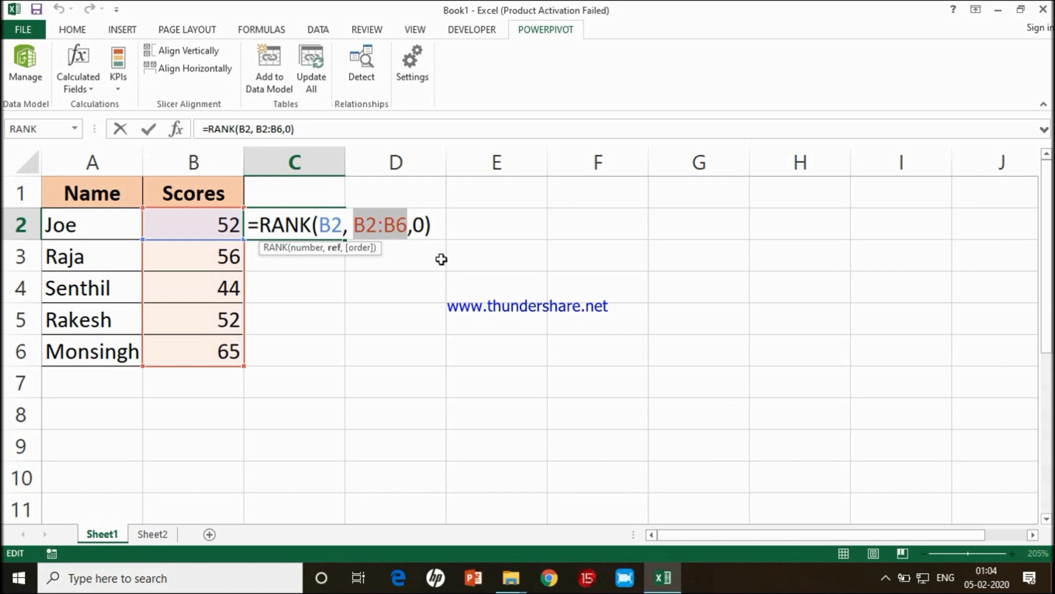
pyautogui.hotkey('ctrl', 'Return')
pyautogui.click(303, 264)
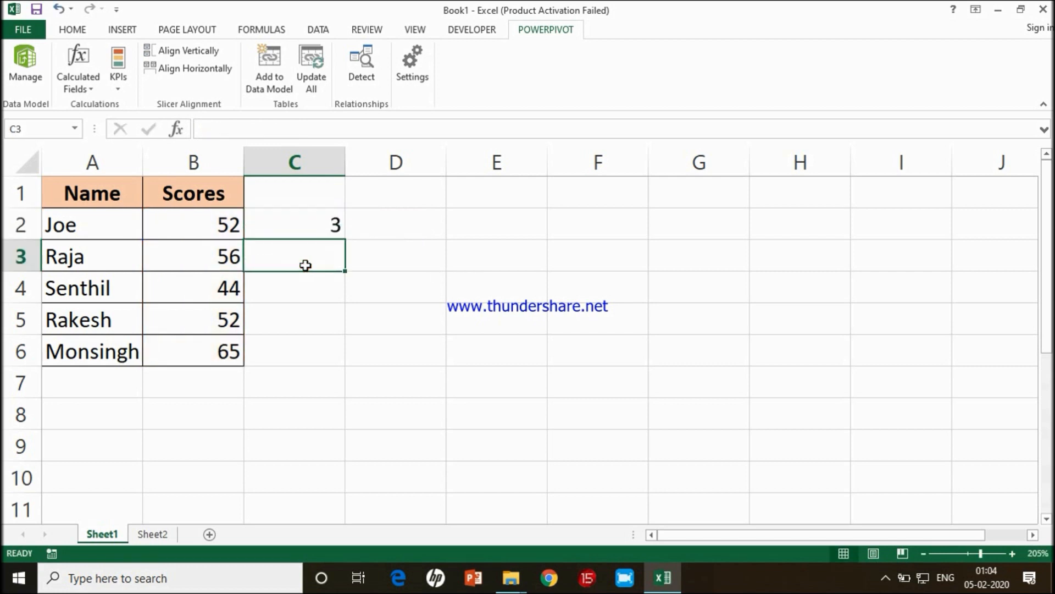
pyautogui.click(297, 281)
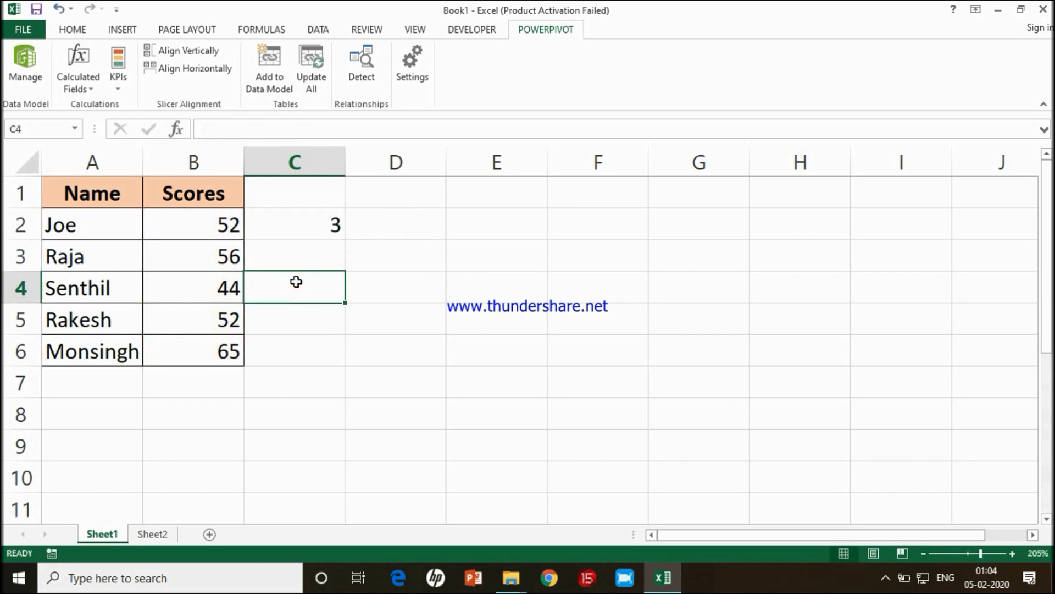
# Make the reference range in C2's RANK formula absolute, as $B$2:$B$6.
pyautogui.click(295, 229)
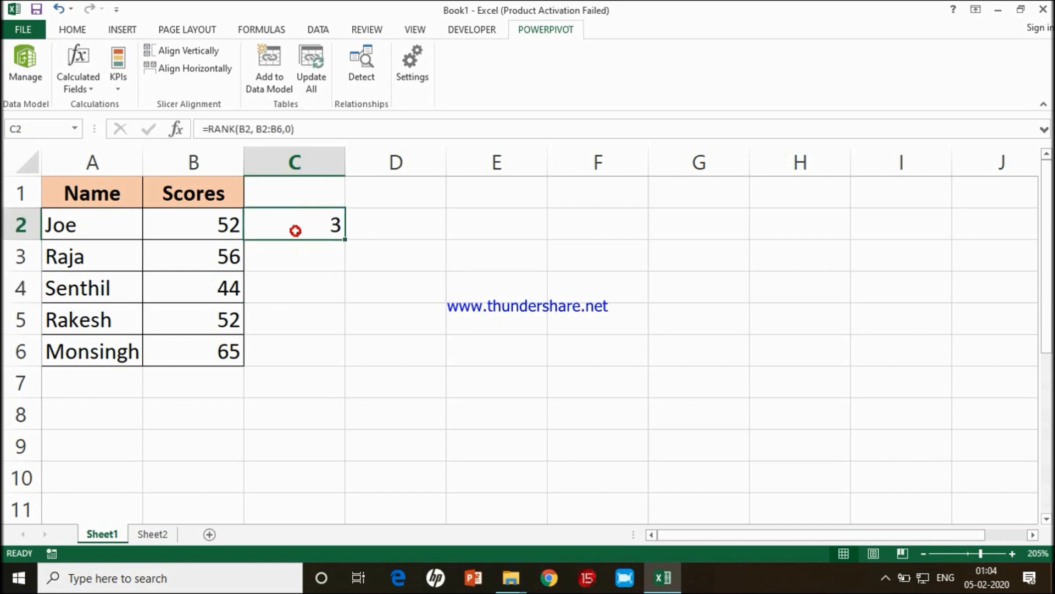
pyautogui.doubleClick(295, 230)
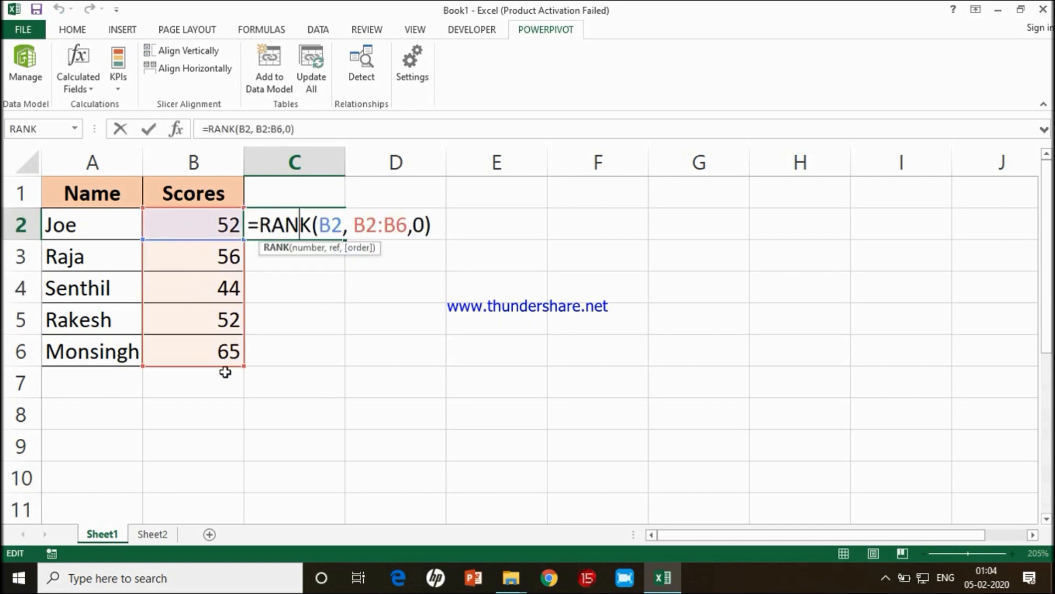
pyautogui.click(355, 225)
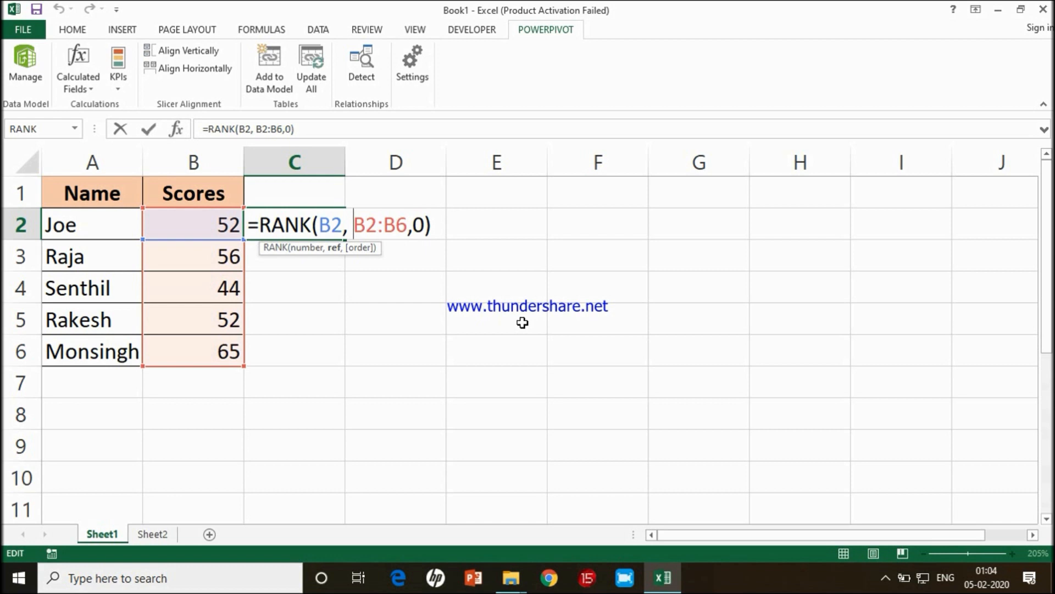
pyautogui.write('$')
pyautogui.press('Right')
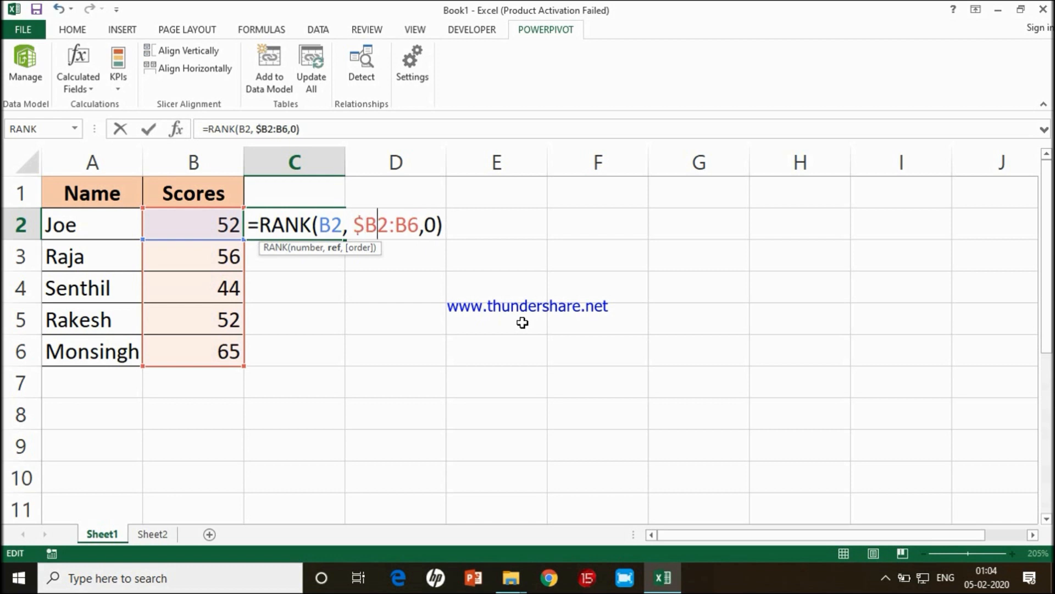
pyautogui.write('$B')
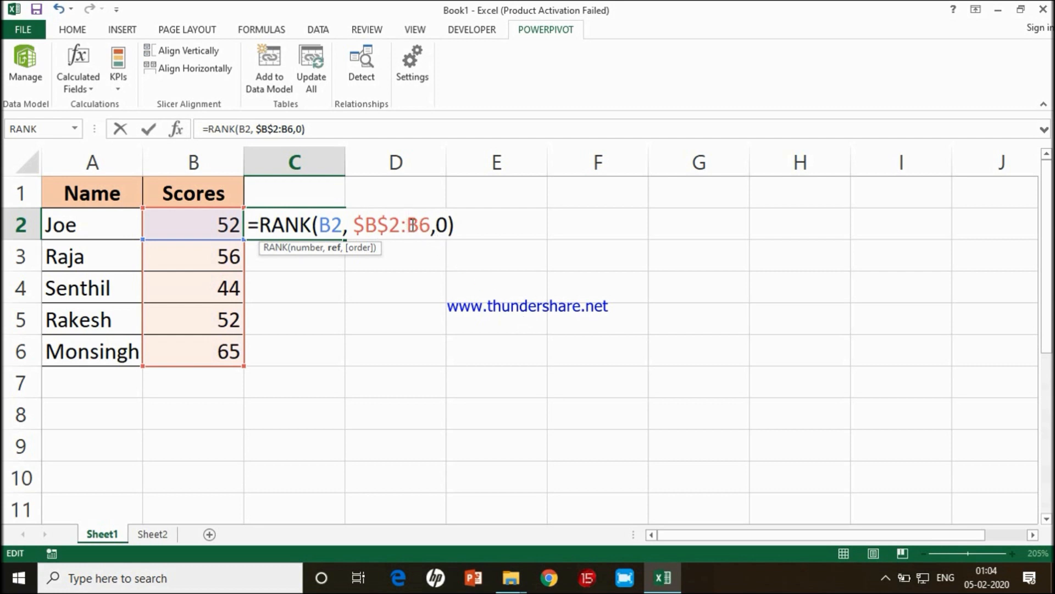
pyautogui.write('$2:')
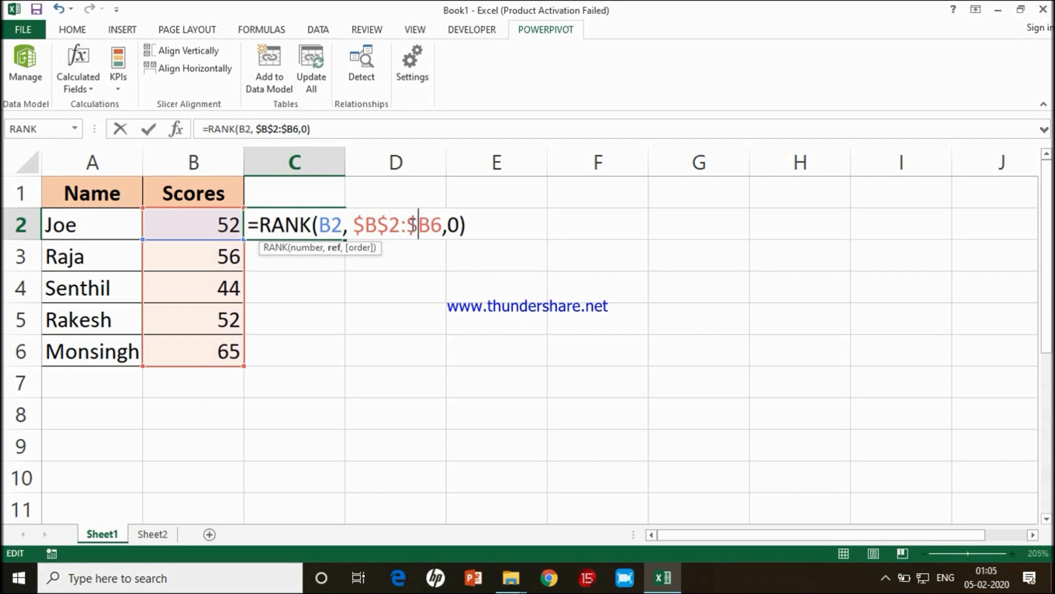
pyautogui.write('$')
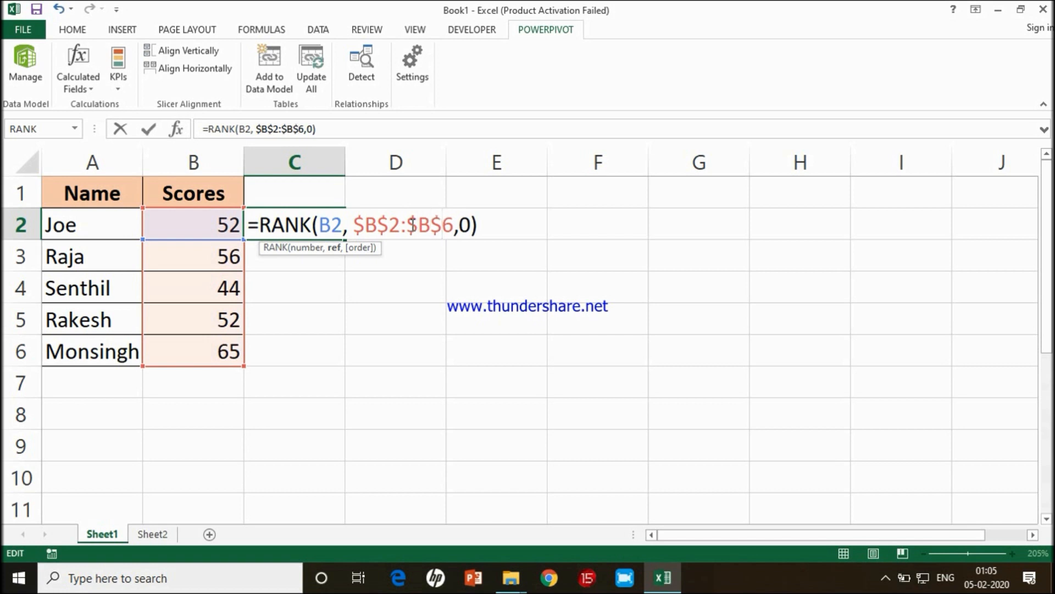
pyautogui.press('Return')
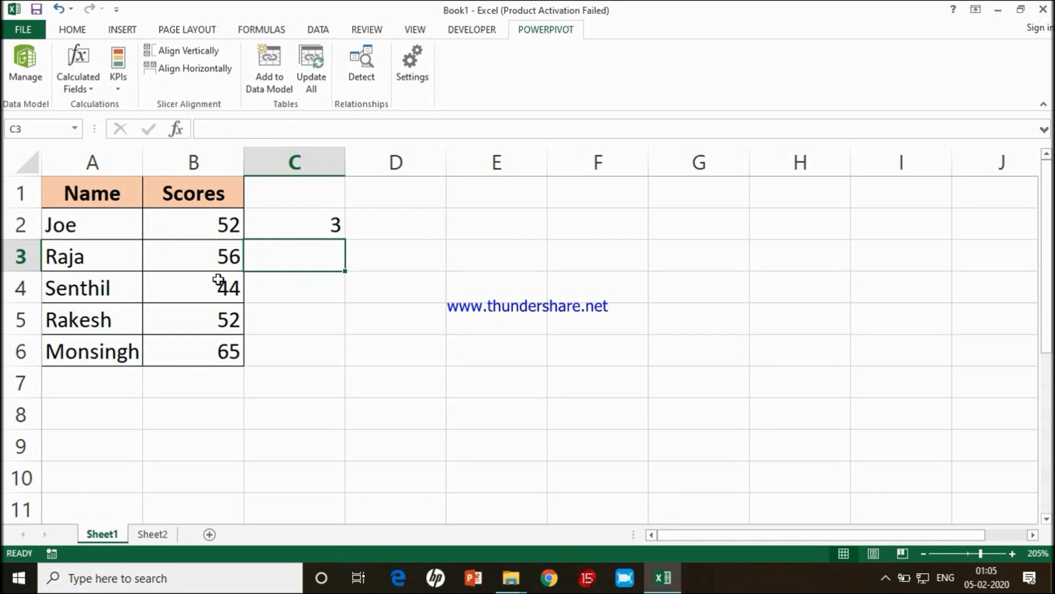
# Change the score in cell B5 to 72.
pyautogui.click(225, 318)
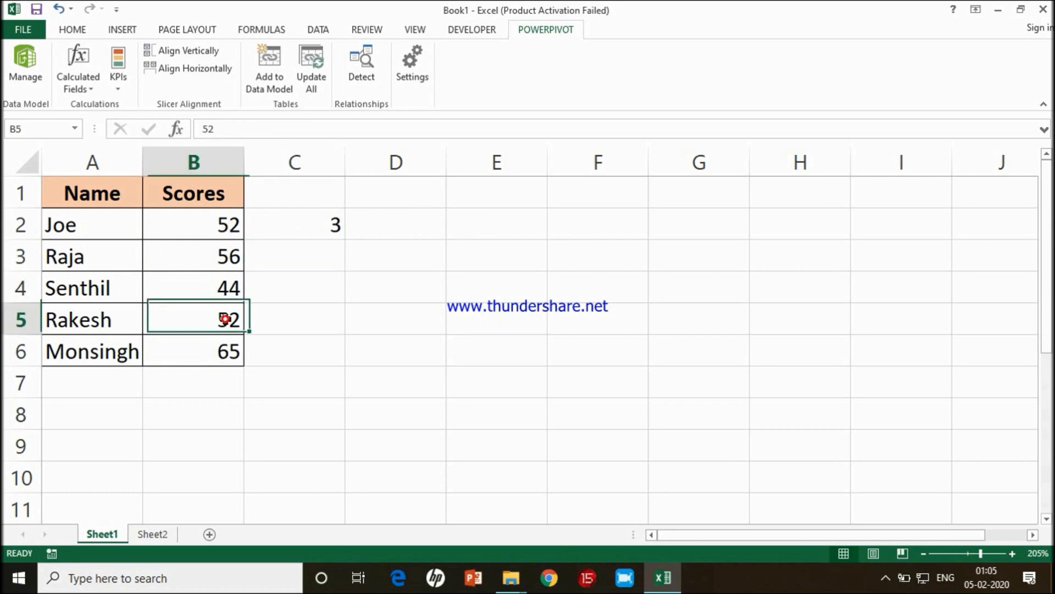
pyautogui.write('72')
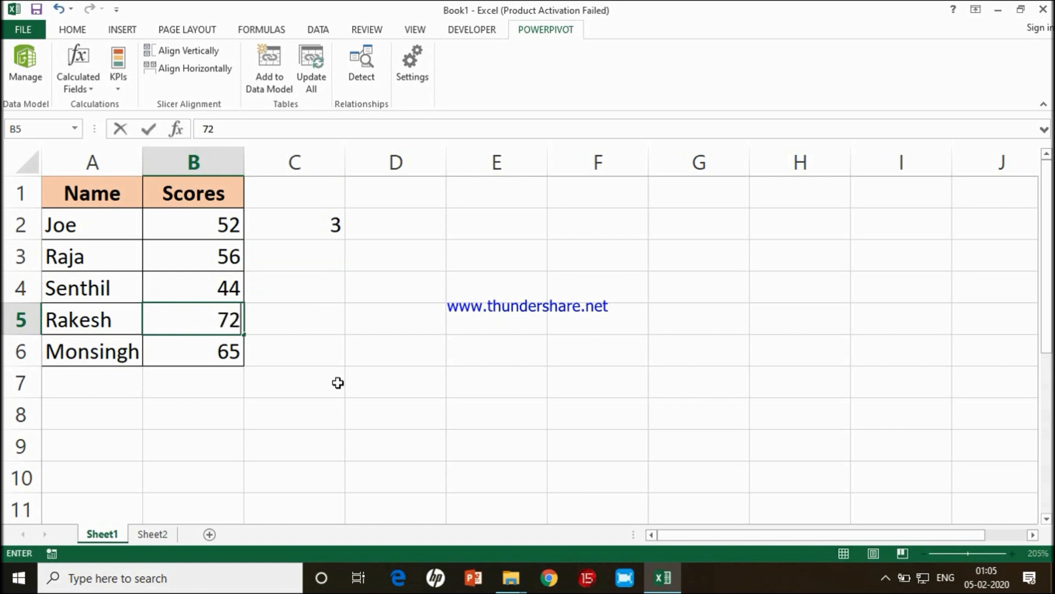
pyautogui.press('Return')
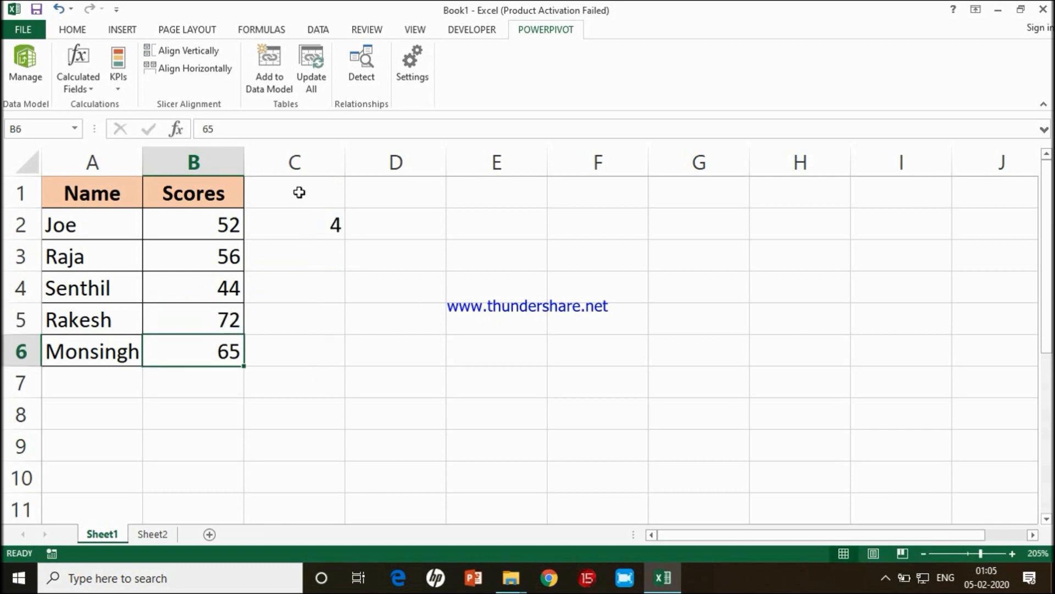
# Fill the RANK formula from C2 down through C6 for the remaining scores.
pyautogui.click(300, 225)
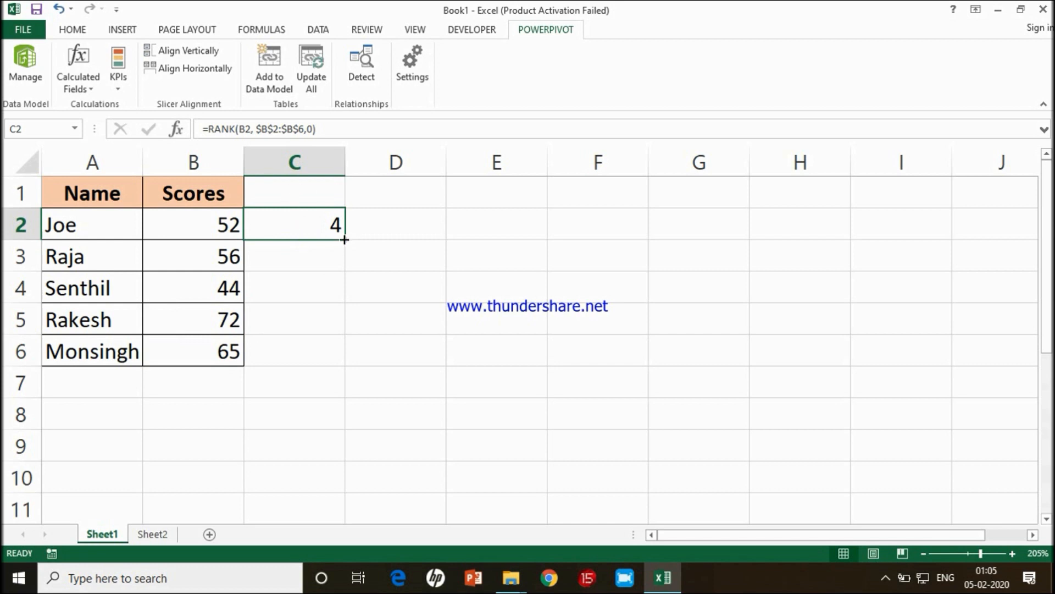
pyautogui.doubleClick(344, 240)
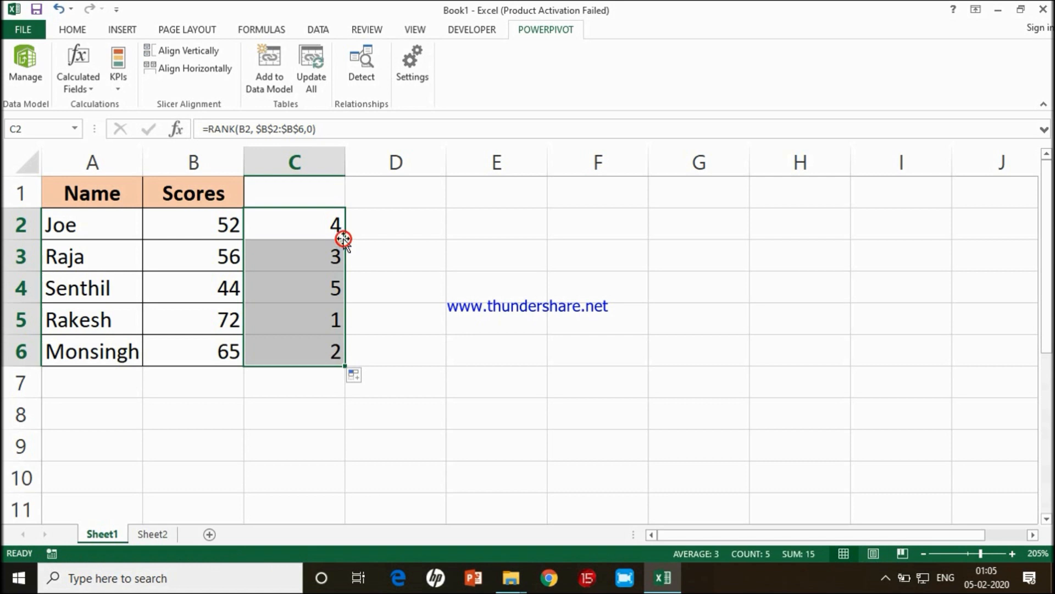
pyautogui.click(323, 321)
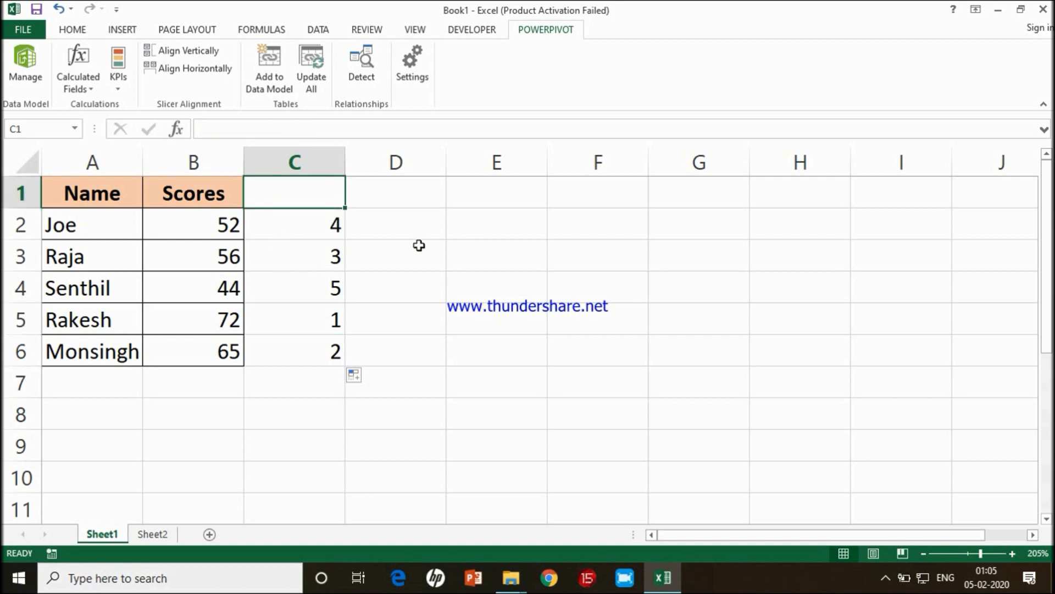
# Enter the header Rank in C1 and apply cell borders to C1:C6.
pyautogui.write('Rank')
pyautogui.press('Return')
pyautogui.moveTo(301, 193); pyautogui.dragTo(301, 352)
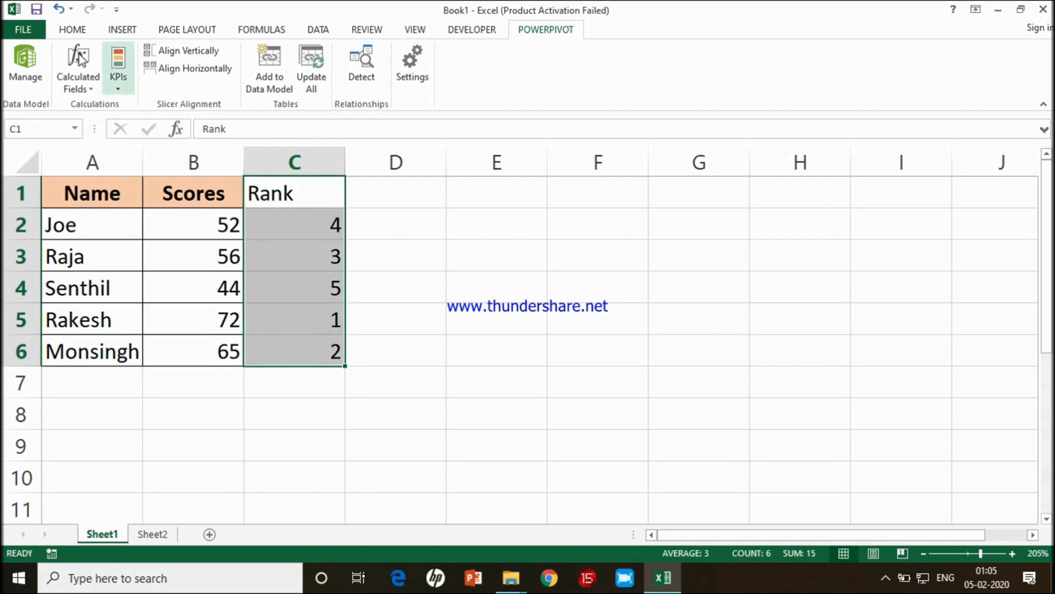
pyautogui.click(72, 29)
pyautogui.click(200, 80)
# Format the Rank header in C1 with the light orange fill, bold text and centred alignment to match the other headers.
pyautogui.click(282, 186)
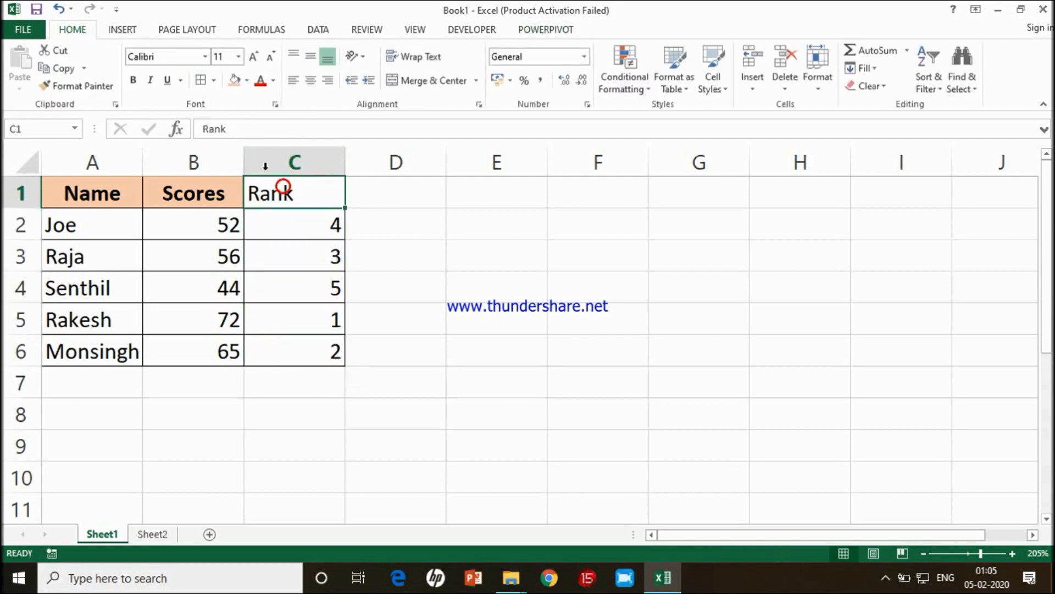
pyautogui.click(234, 80)
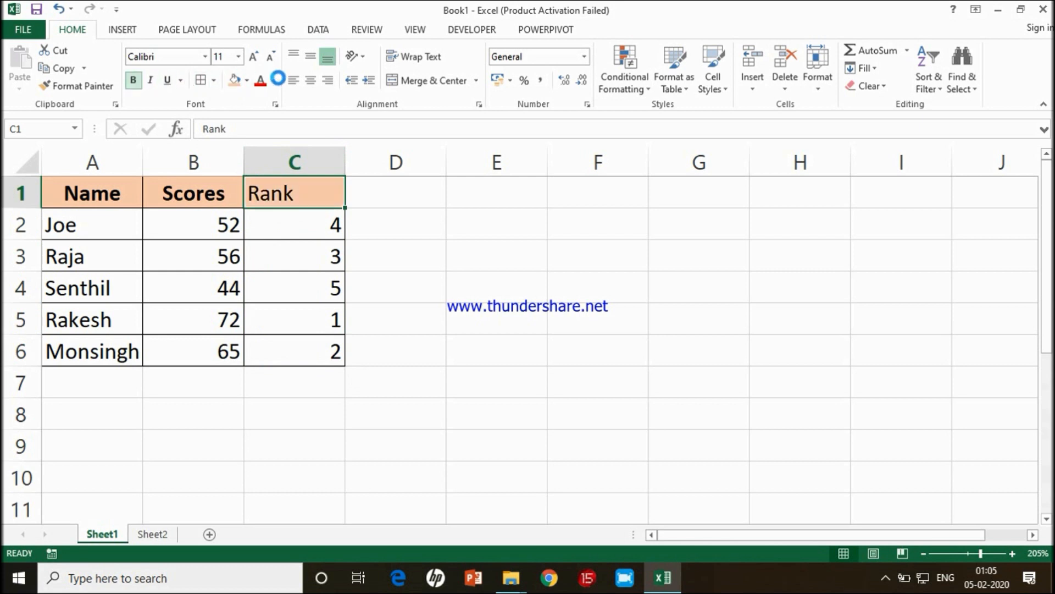
pyautogui.click(311, 79)
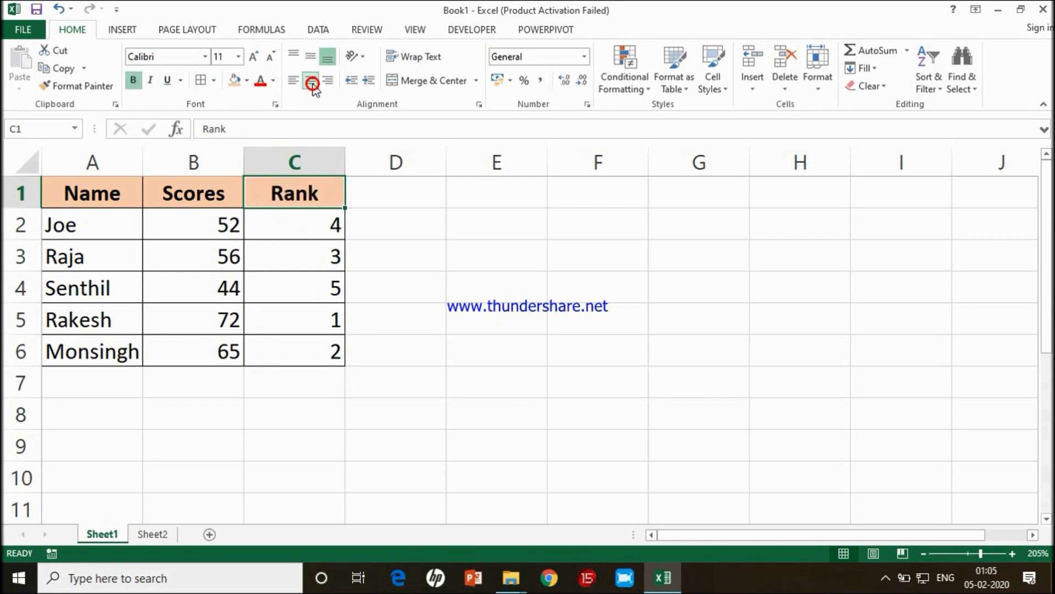
pyautogui.click(410, 246)
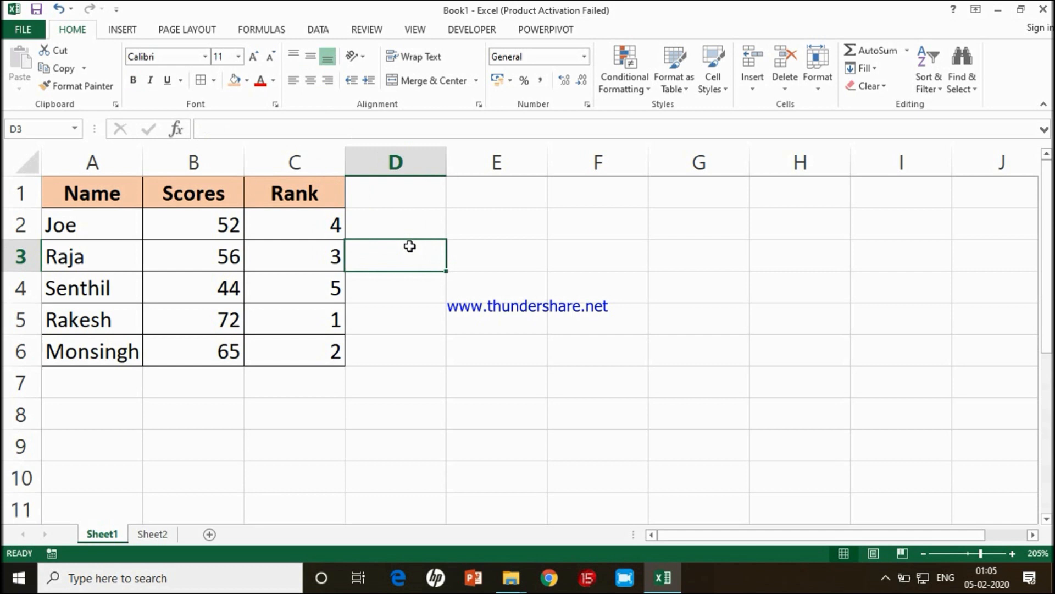